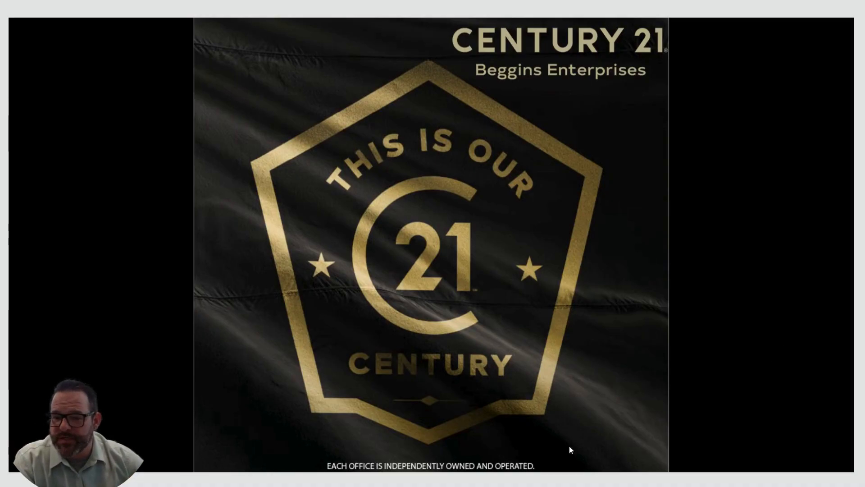
# Switch to the Rise browser window and open the email named "Test" from the Emails list for editing
pyautogui.moveTo(491, 481)
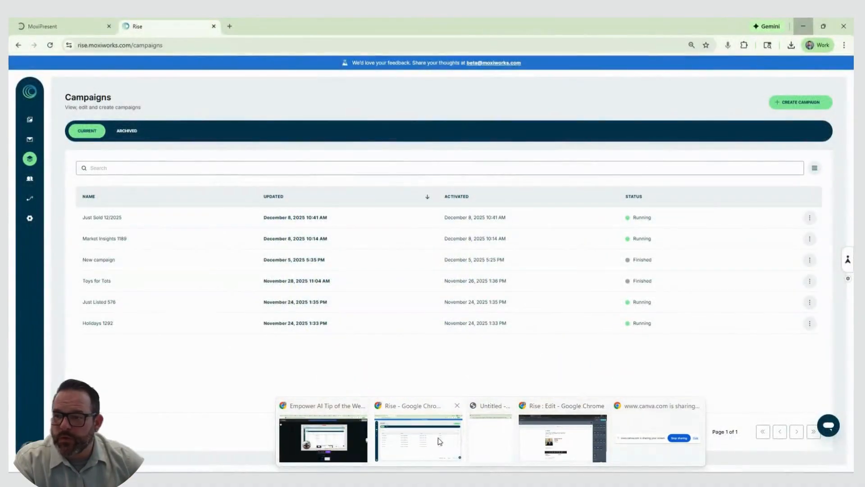
pyautogui.click(438, 437)
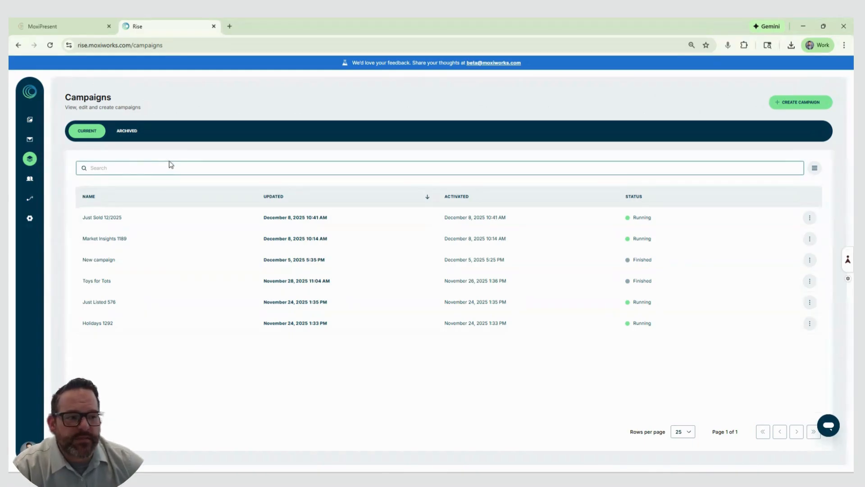
pyautogui.click(31, 141)
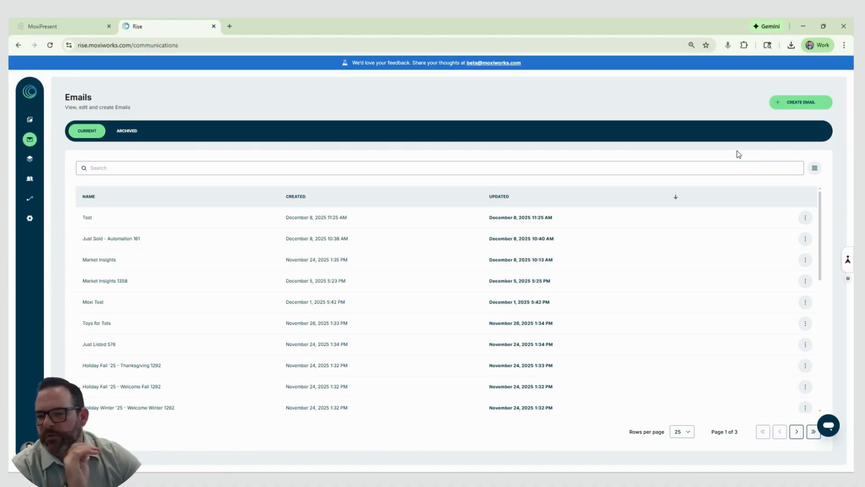
pyautogui.click(323, 221)
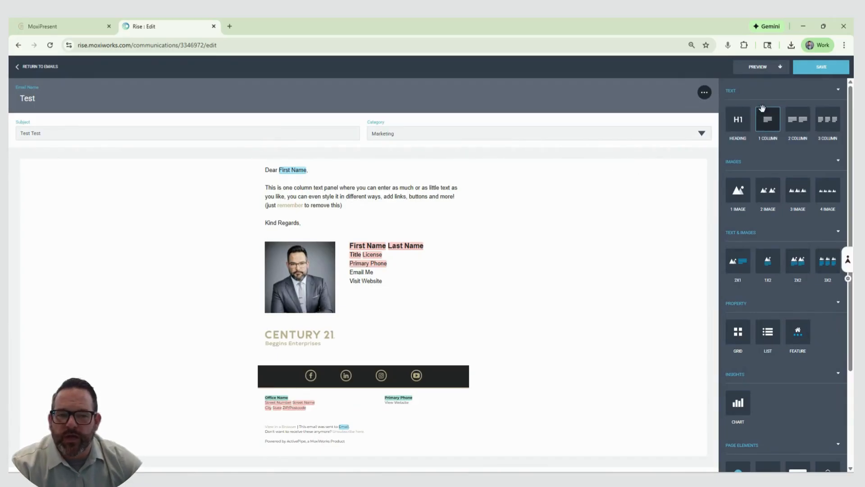
# Add a heading block reading "Featured Listings" between the body text and the agent signature block
pyautogui.scroll(-3, 783, 149)
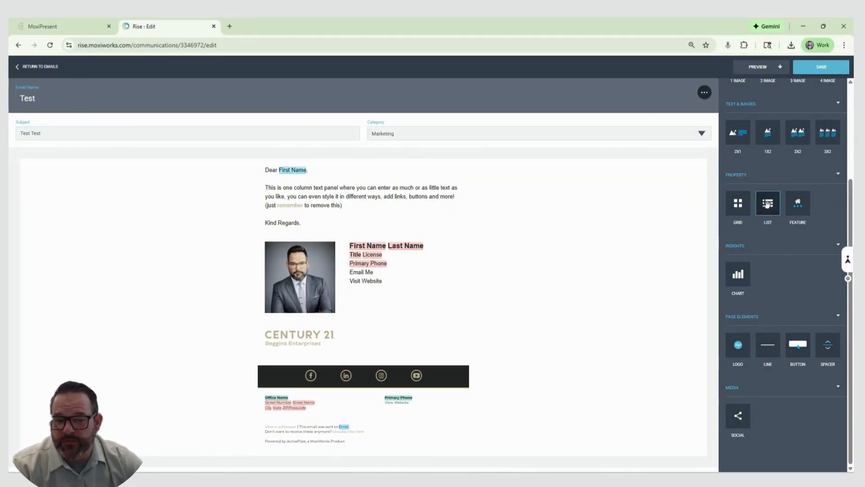
pyautogui.scroll(3, 802, 245)
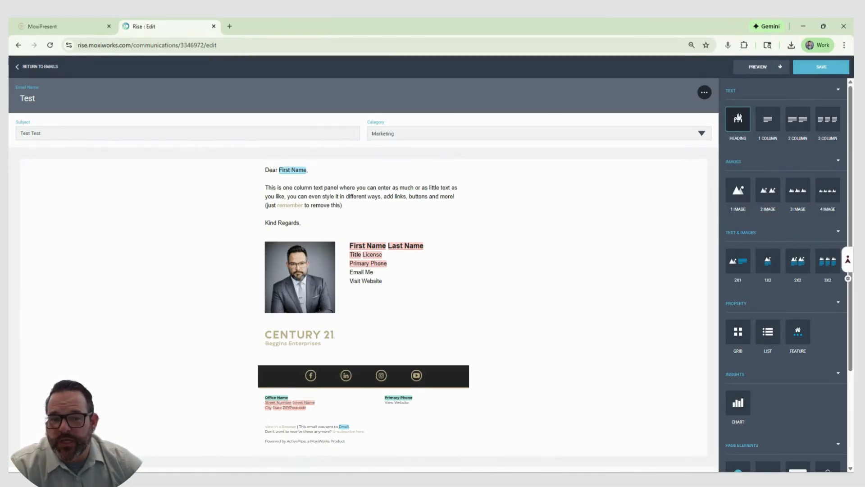
pyautogui.moveTo(738, 118)
pyautogui.mouseDown()
pyautogui.moveTo(647, 166)
pyautogui.moveTo(426, 178)
pyautogui.moveTo(357, 201)
pyautogui.moveTo(351, 228)
pyautogui.moveTo(365, 176)
pyautogui.moveTo(352, 228)
pyautogui.moveTo(244, 255)
pyautogui.mouseUp()
pyautogui.write('Feat')
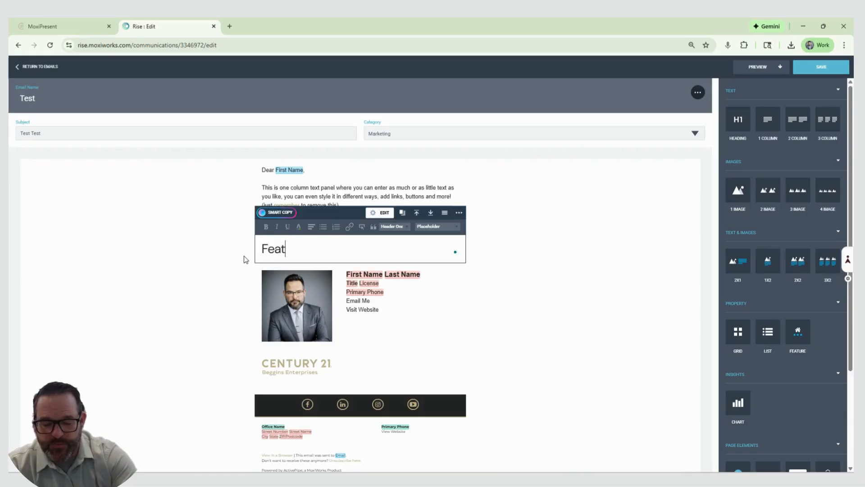
pyautogui.write('ured ')
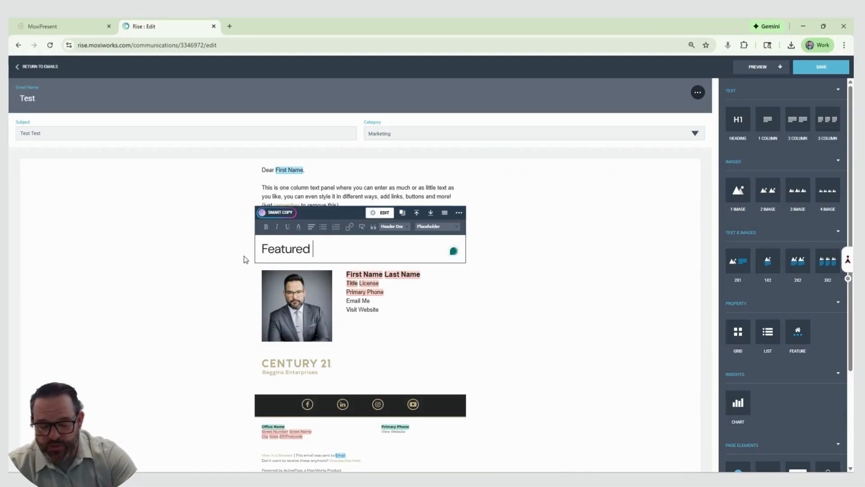
pyautogui.write('Listings')
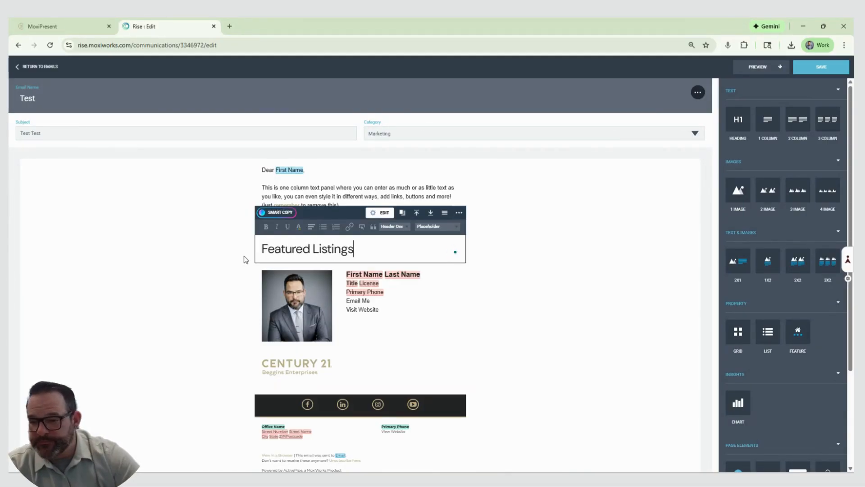
# Center the "Featured Listings" heading and make it bold
pyautogui.click(312, 228)
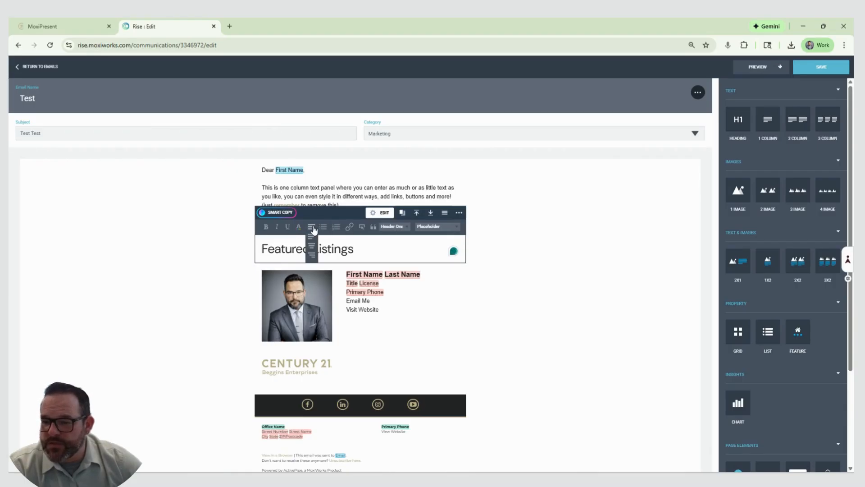
pyautogui.tripleClick(331, 246)
pyautogui.click(311, 226)
pyautogui.click(311, 241)
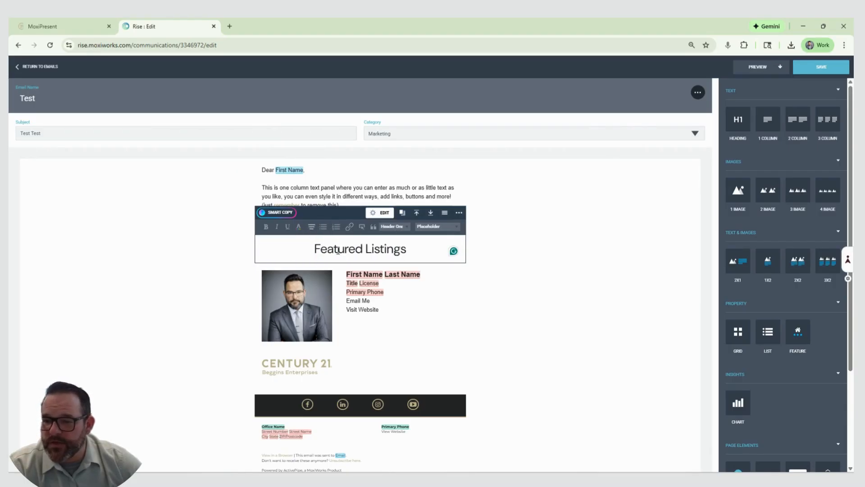
pyautogui.tripleClick(374, 251)
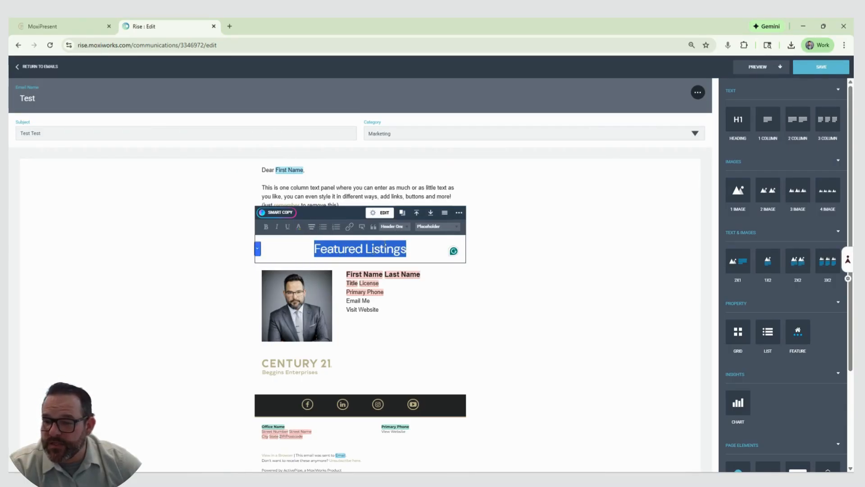
pyautogui.click(266, 226)
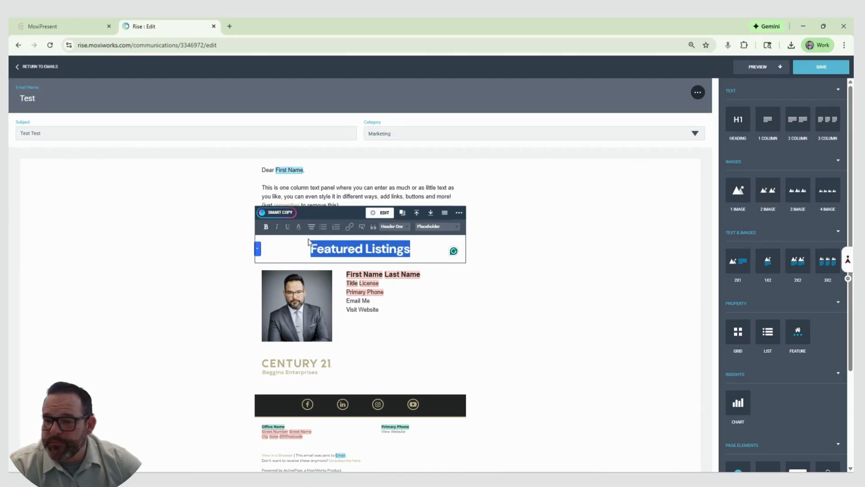
# Try the Fine Print and Paragraph styles on the "Featured Listings" heading and restore Header One
pyautogui.click(393, 227)
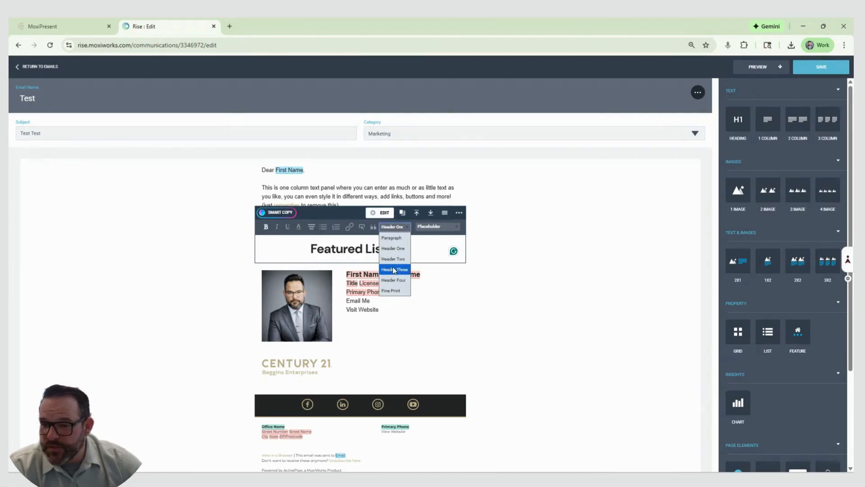
pyautogui.click(392, 290)
pyautogui.click(387, 246)
pyautogui.click(397, 227)
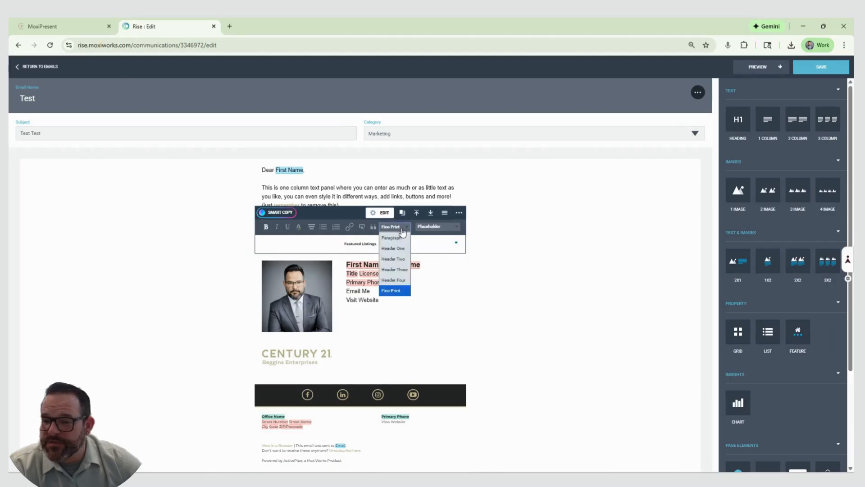
pyautogui.click(401, 236)
pyautogui.click(398, 227)
pyautogui.click(401, 247)
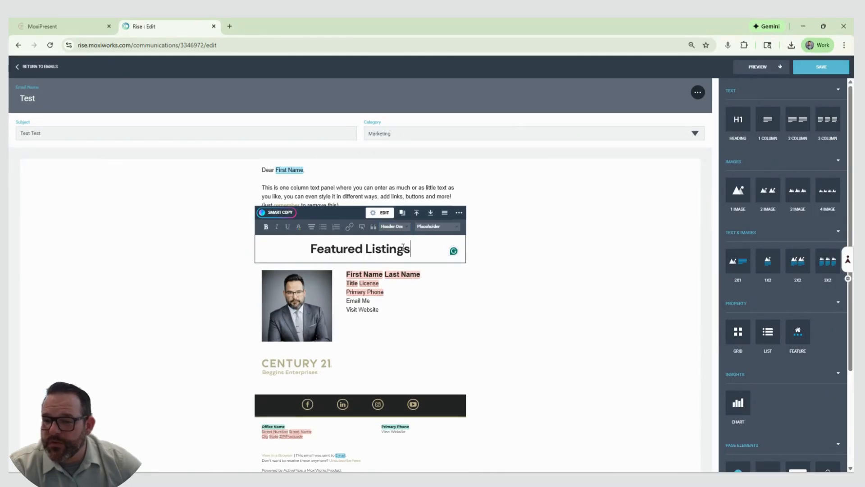
pyautogui.click(552, 256)
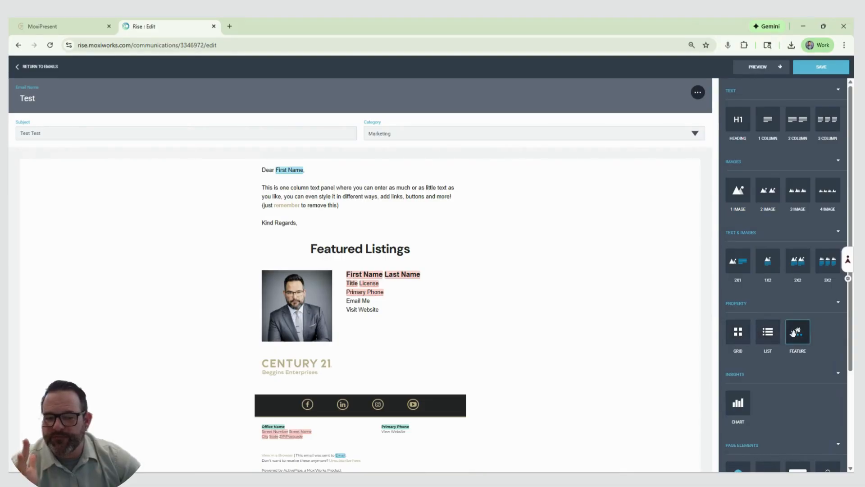
# Insert a property Feature block below the agent signature and fill it with the single-family home listing in Parrish
pyautogui.moveTo(798, 333); pyautogui.dragTo(434, 360)
pyautogui.scroll(-3, 515, 332)
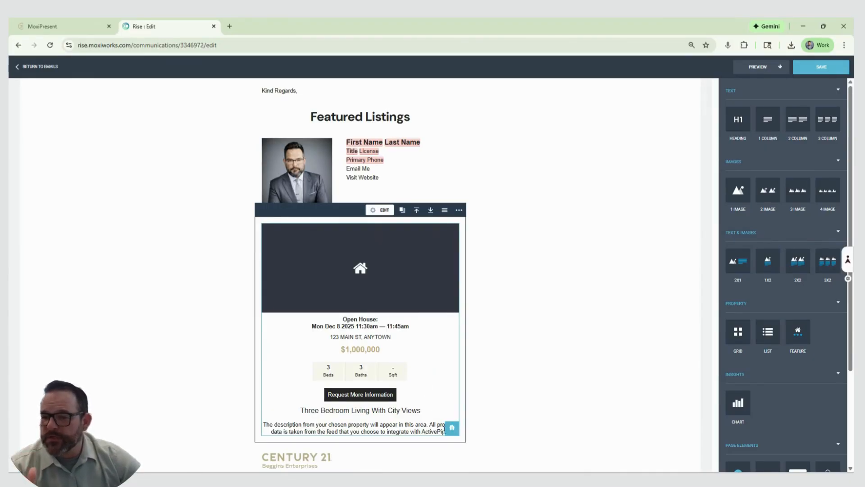
pyautogui.click(452, 428)
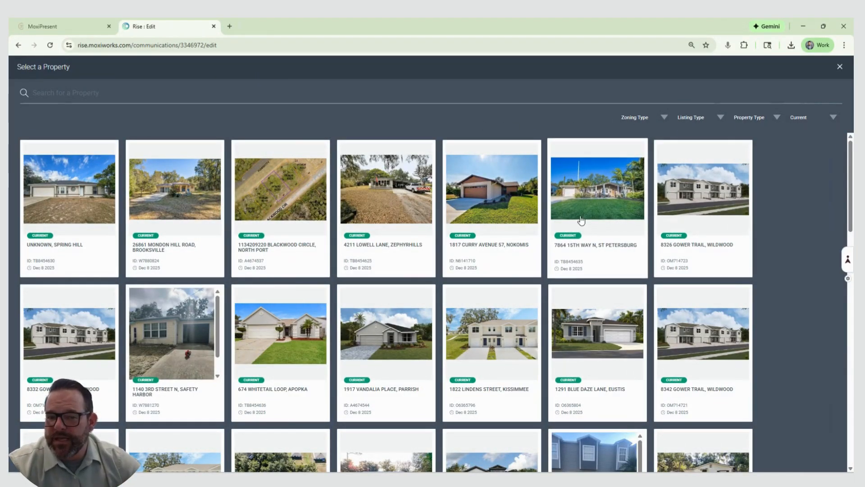
pyautogui.click(385, 336)
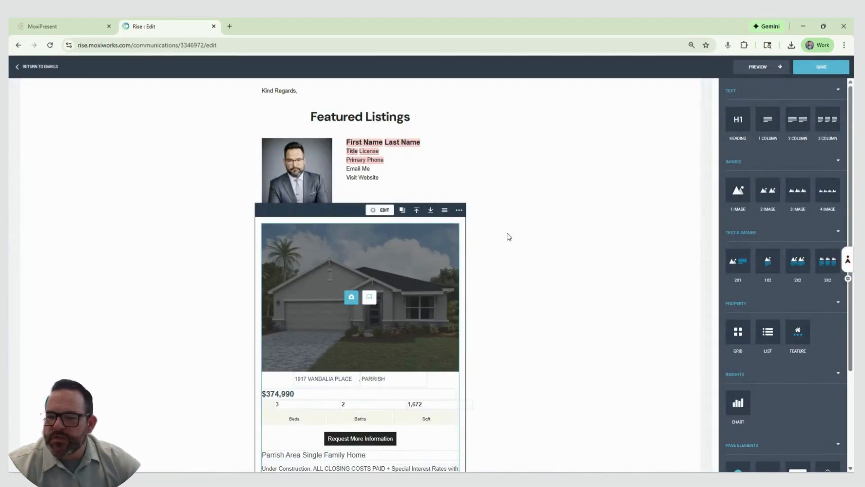
# Move the agent signature block down below the property Feature block
pyautogui.scroll(-3, 544, 239)
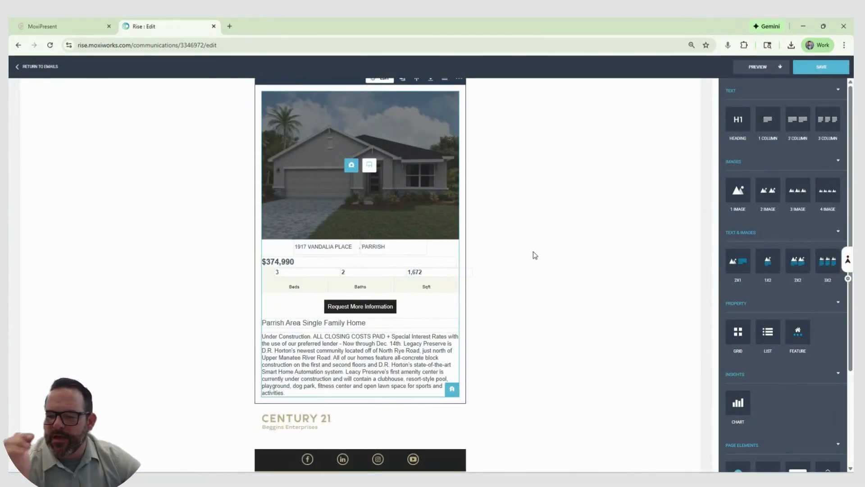
pyautogui.scroll(1, 534, 261)
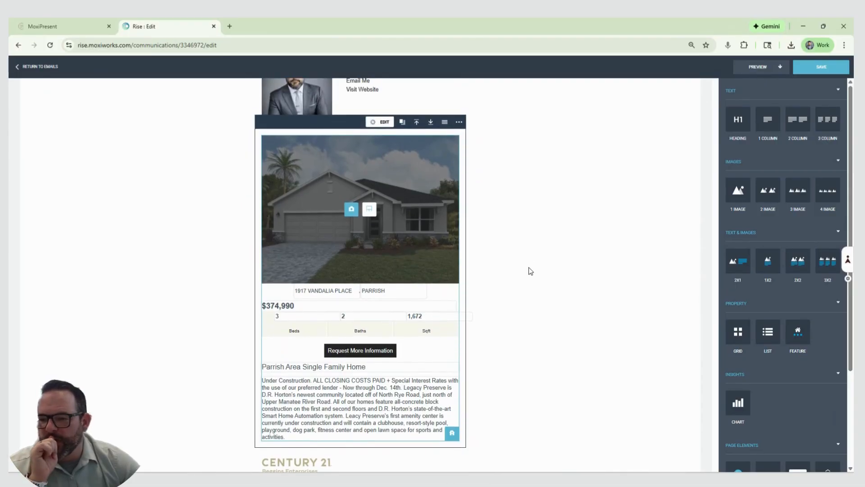
pyautogui.scroll(2, 531, 271)
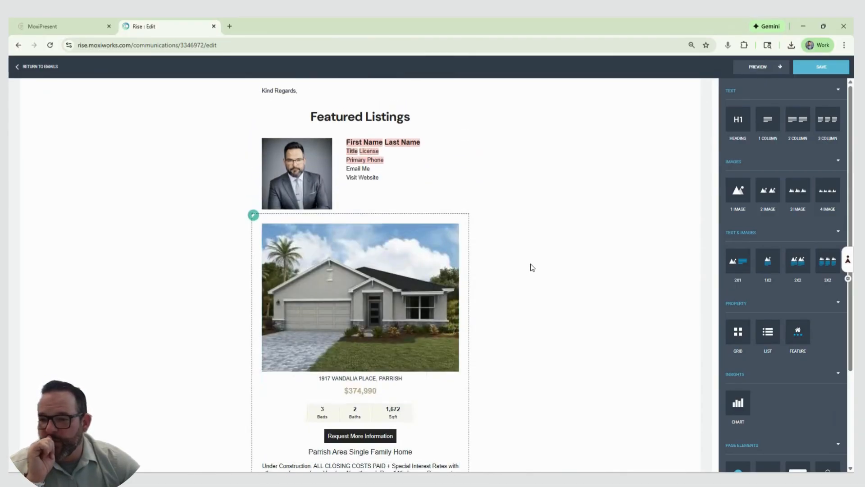
pyautogui.moveTo(433, 147)
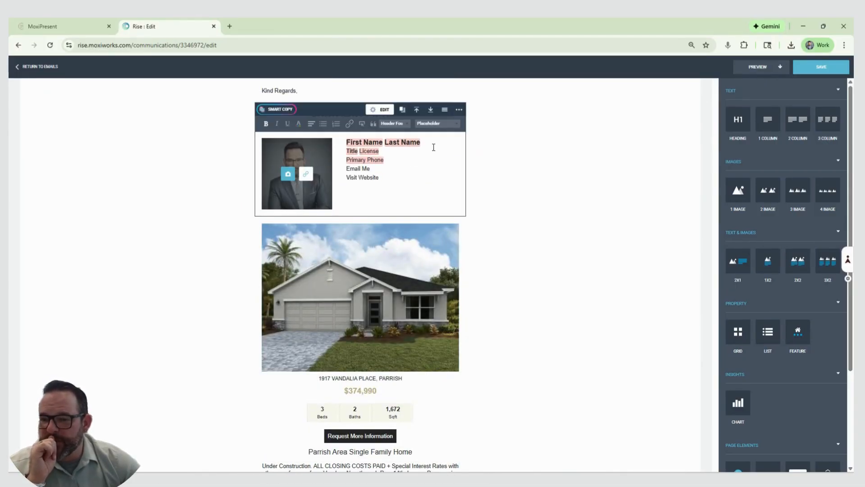
pyautogui.click(430, 113)
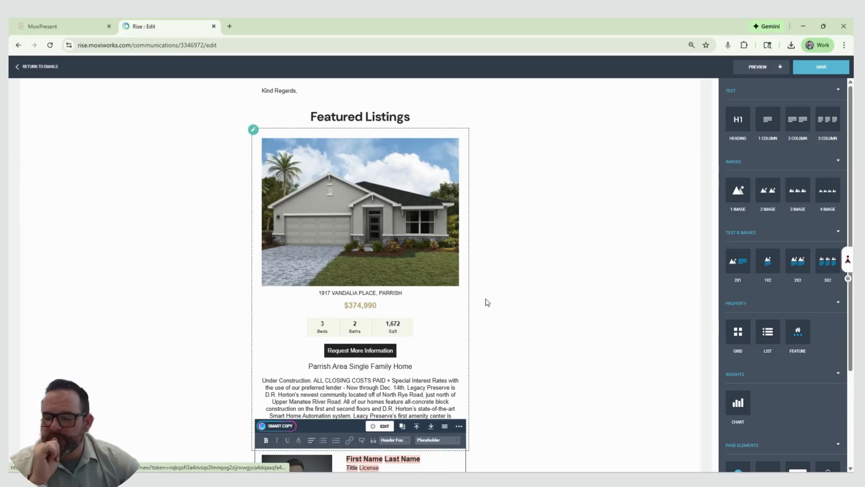
# View the alternative property images available for the Feature block's listing and close them without picking one
pyautogui.click(382, 163)
pyautogui.click(459, 126)
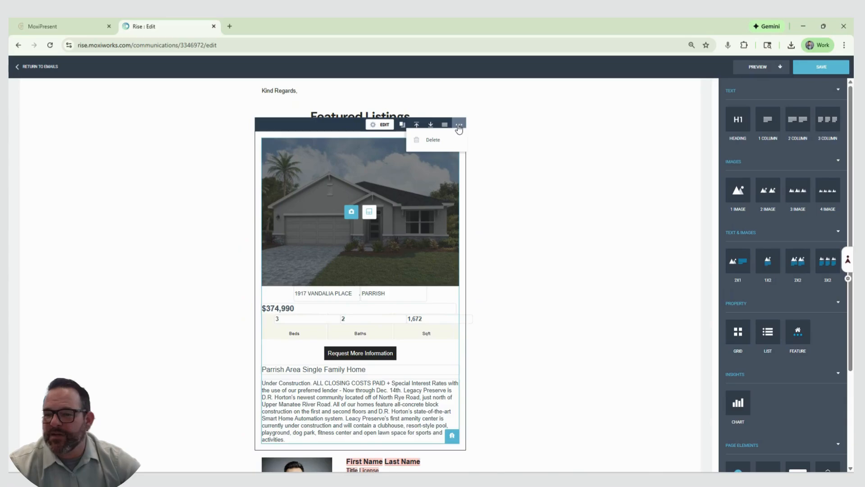
pyautogui.click(369, 212)
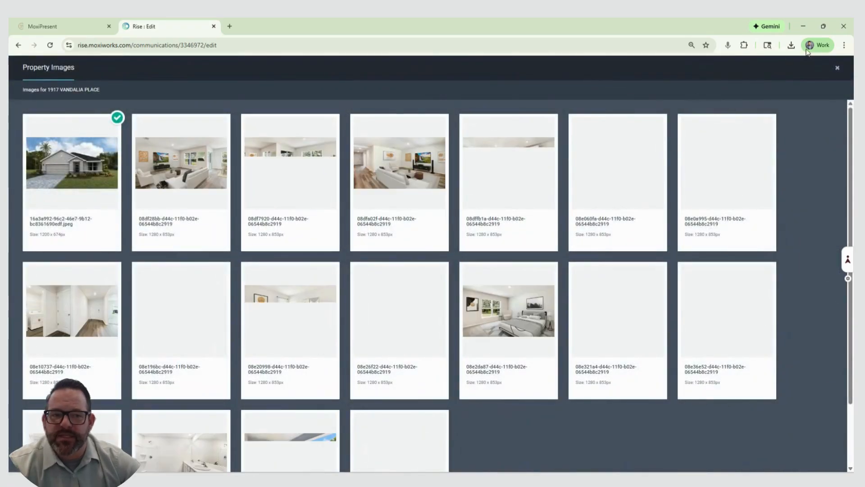
pyautogui.click(838, 68)
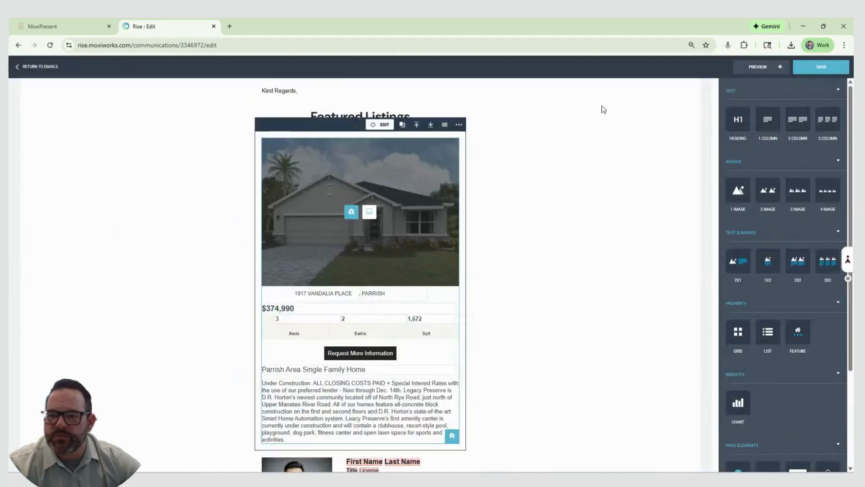
# Delete the property Feature block and insert a property List block under the "Featured Listings" heading
pyautogui.click(459, 125)
pyautogui.click(448, 143)
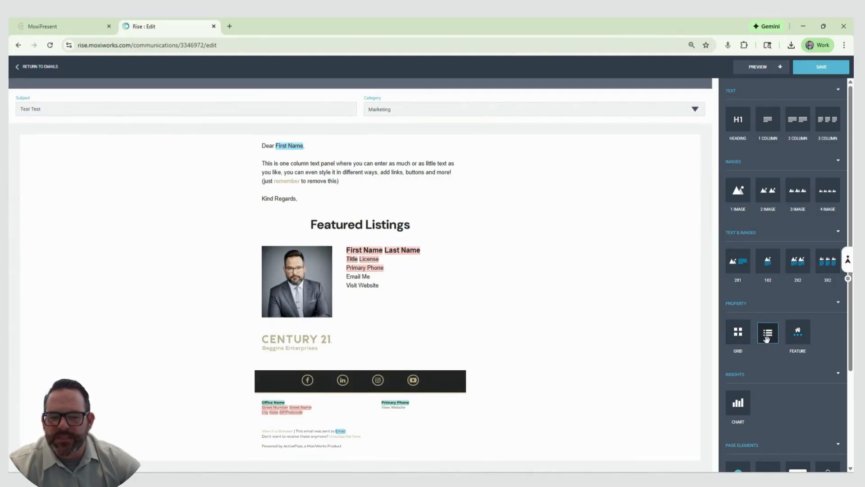
pyautogui.moveTo(768, 339); pyautogui.dragTo(446, 250)
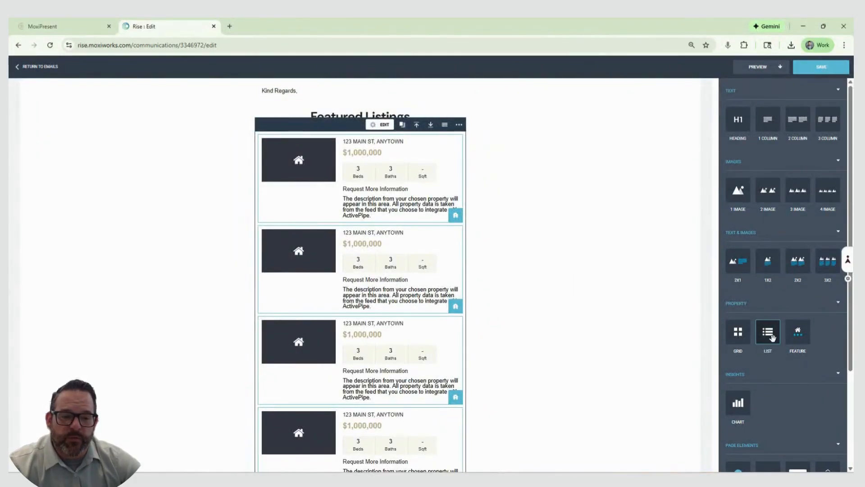
pyautogui.scroll(1, 411, 274)
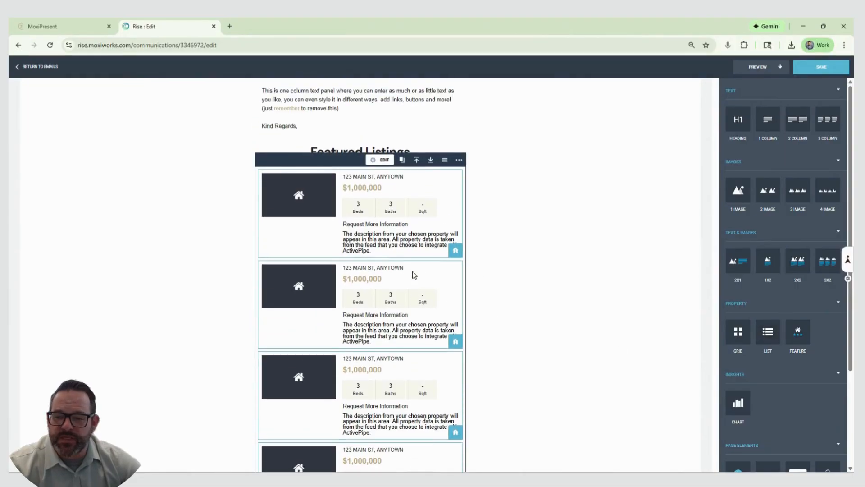
pyautogui.scroll(-4, 399, 316)
pyautogui.scroll(3, 402, 289)
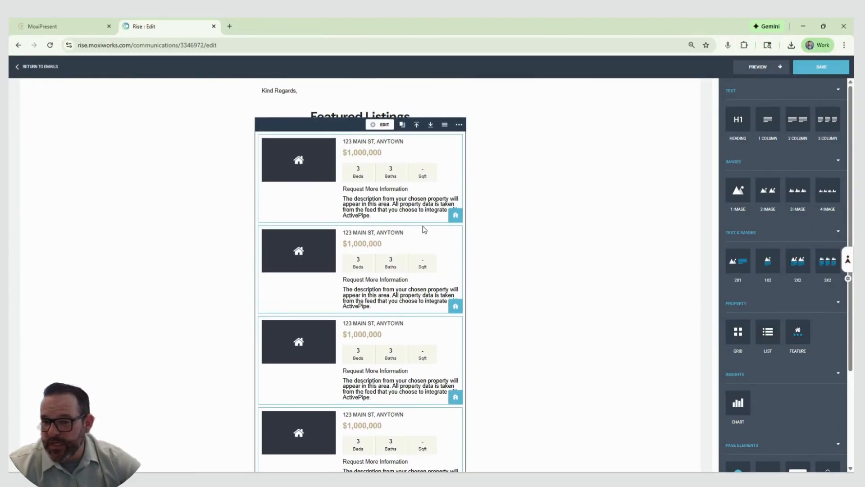
# Fill the first three slots of the property List block with the Spring Hill, Nokomis and St Petersburg listings
pyautogui.click(457, 217)
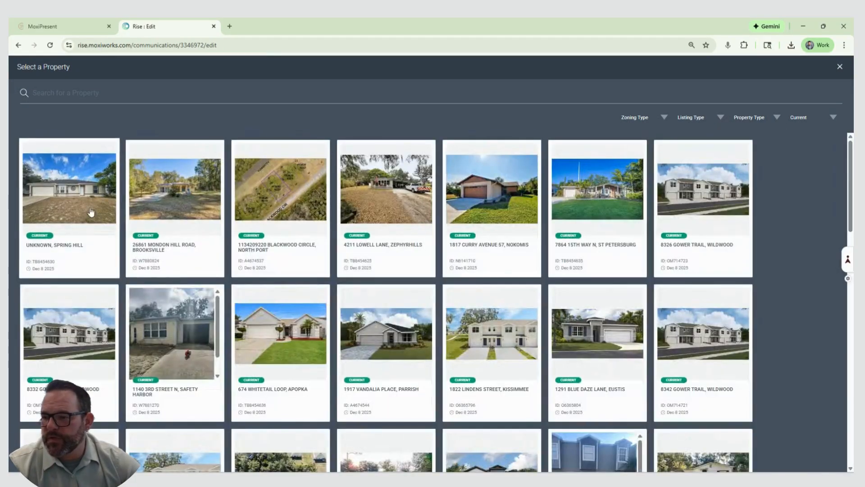
pyautogui.click(90, 211)
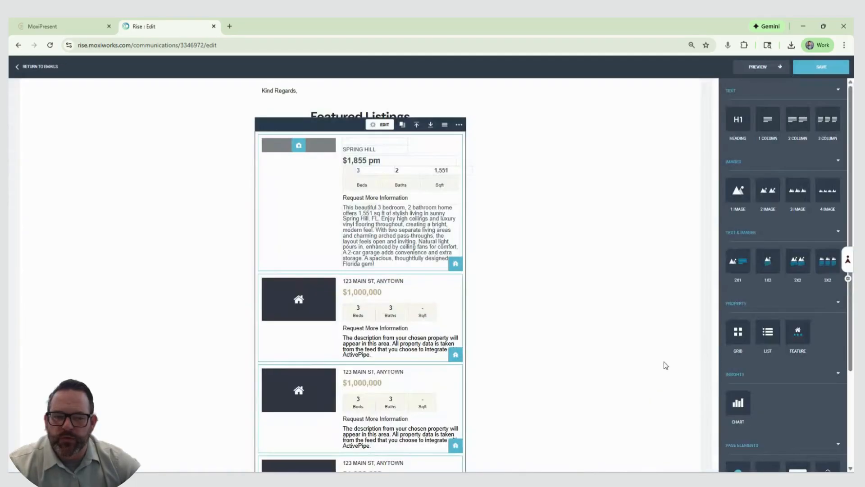
pyautogui.click(456, 356)
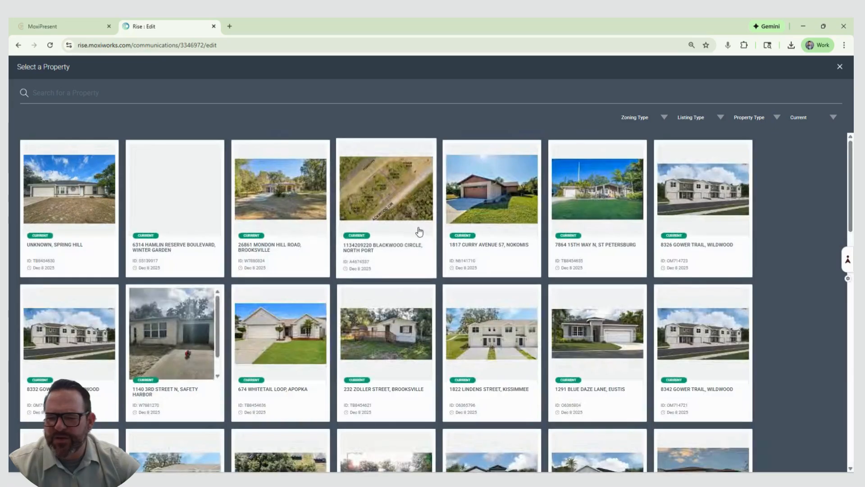
pyautogui.click(620, 352)
pyautogui.scroll(-10, 612, 281)
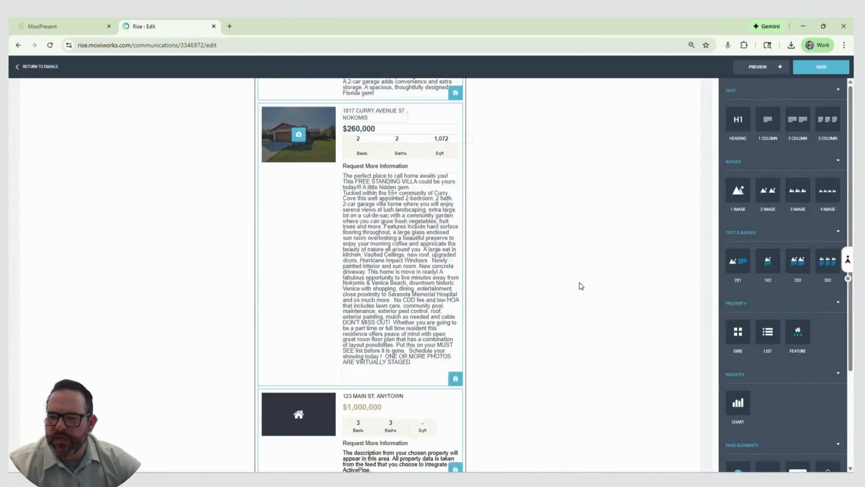
pyautogui.click(453, 423)
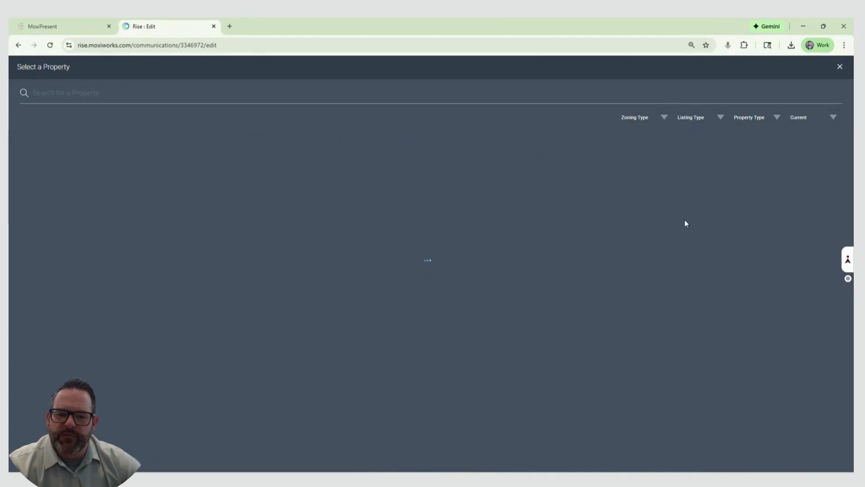
pyautogui.scroll(-8, 540, 232)
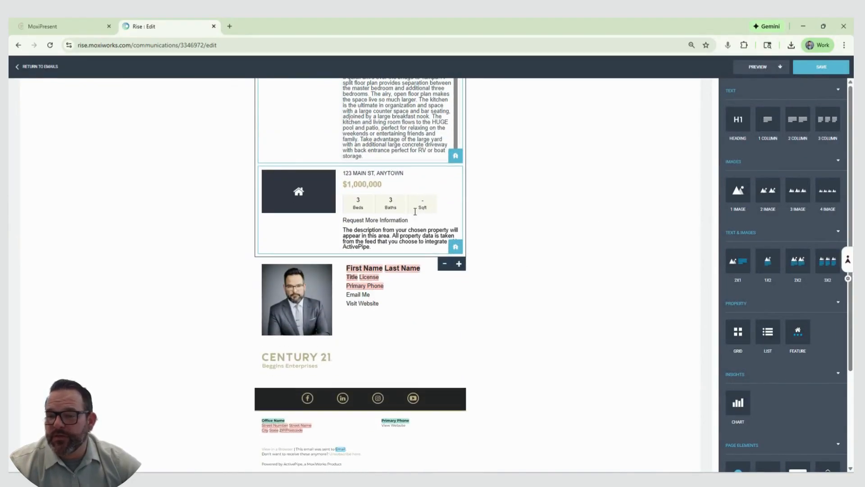
# Set the property List block's number of properties to 3 and check the shortened list in the email
pyautogui.scroll(8, 514, 231)
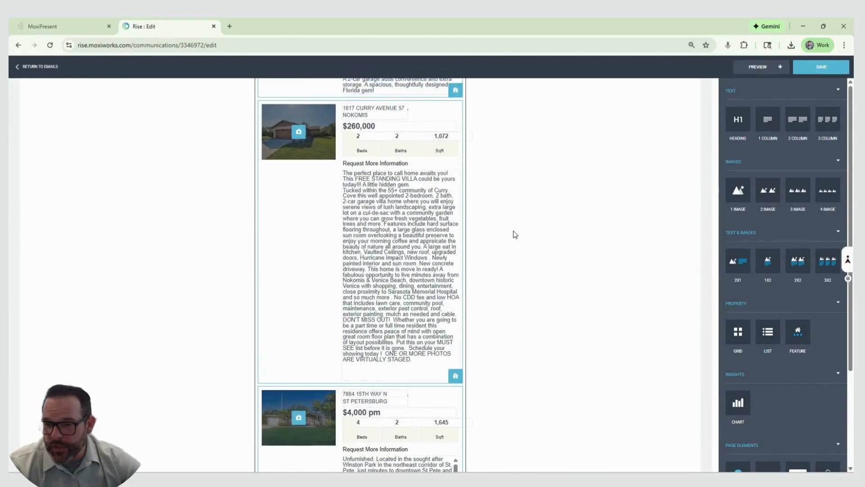
pyautogui.scroll(6, 514, 232)
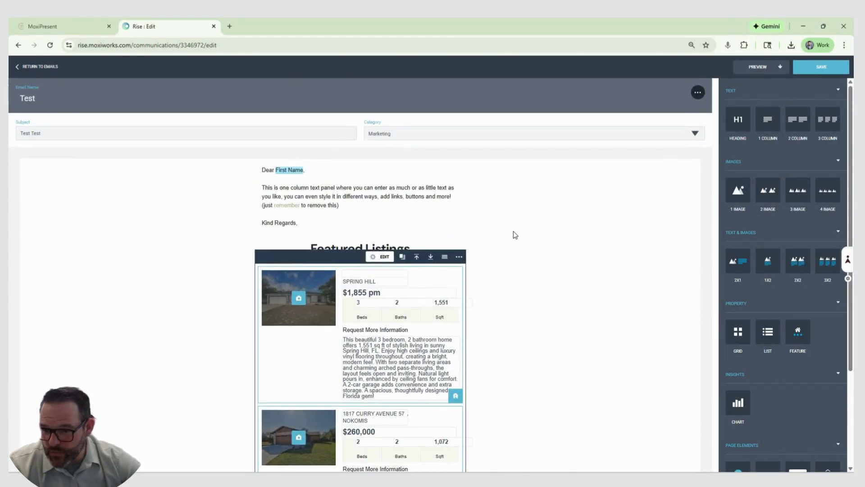
pyautogui.click(378, 257)
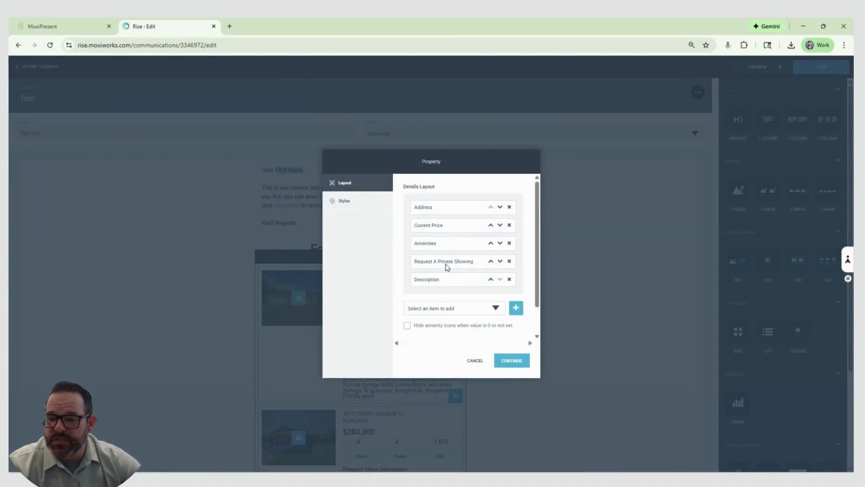
pyautogui.scroll(-1, 471, 312)
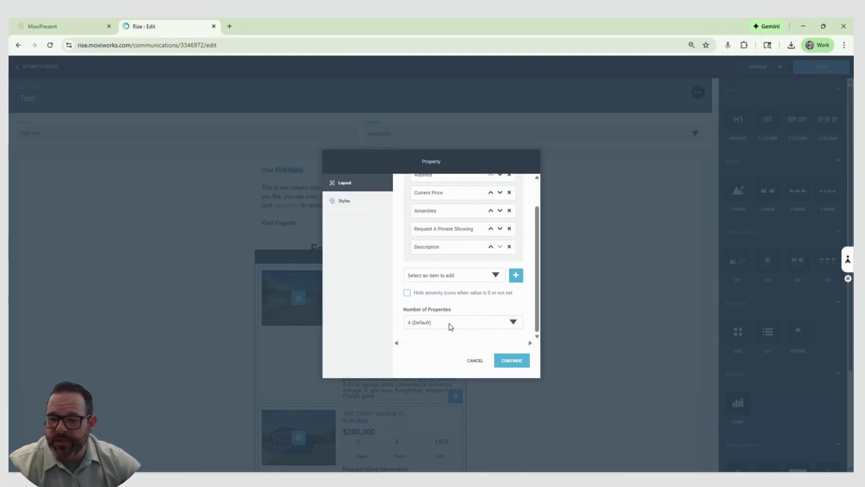
pyautogui.scroll(1, 543, 243)
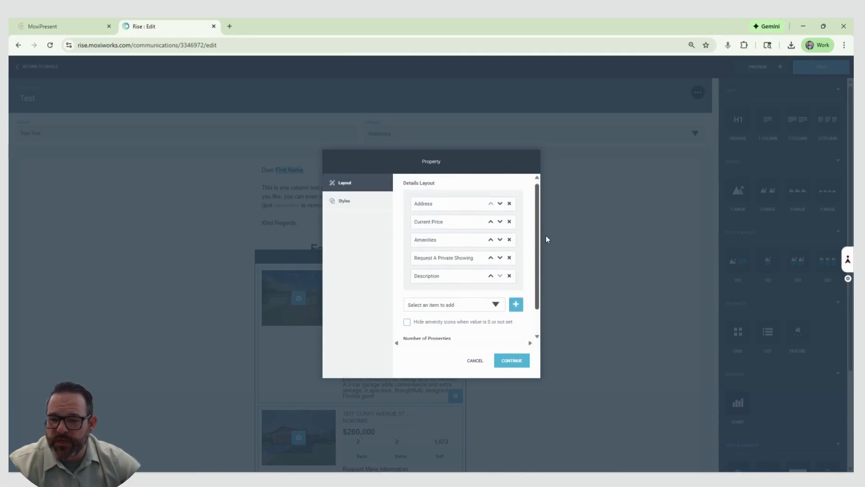
pyautogui.scroll(-1, 540, 244)
pyautogui.click(492, 323)
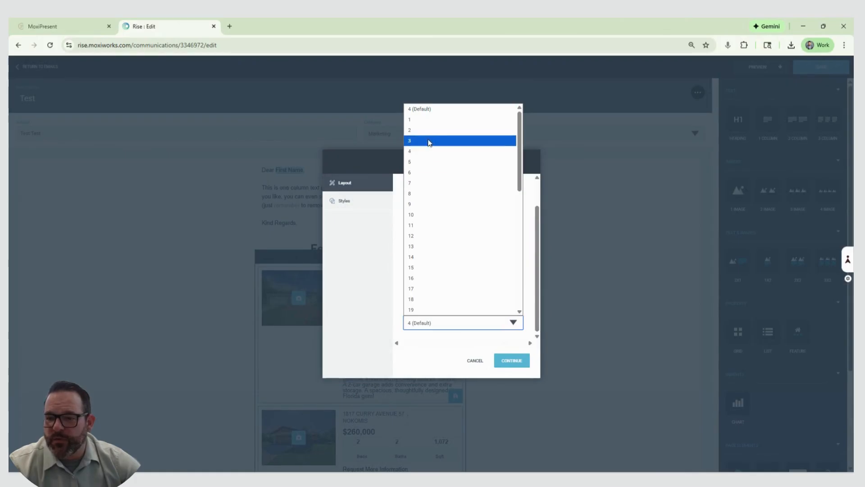
pyautogui.click(429, 141)
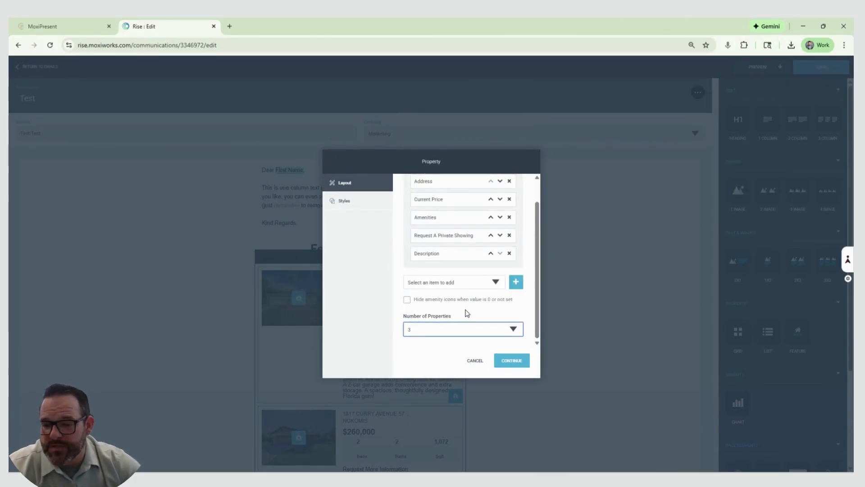
pyautogui.click(513, 363)
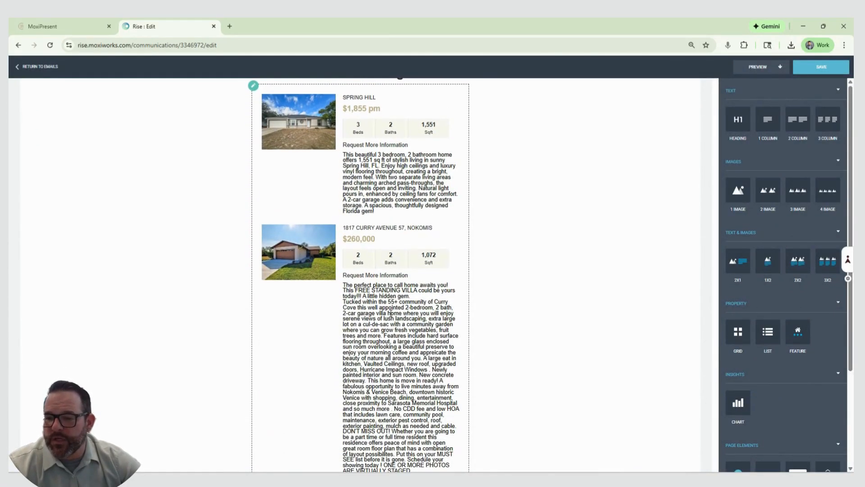
pyautogui.scroll(-4, 497, 314)
pyautogui.scroll(-5, 519, 347)
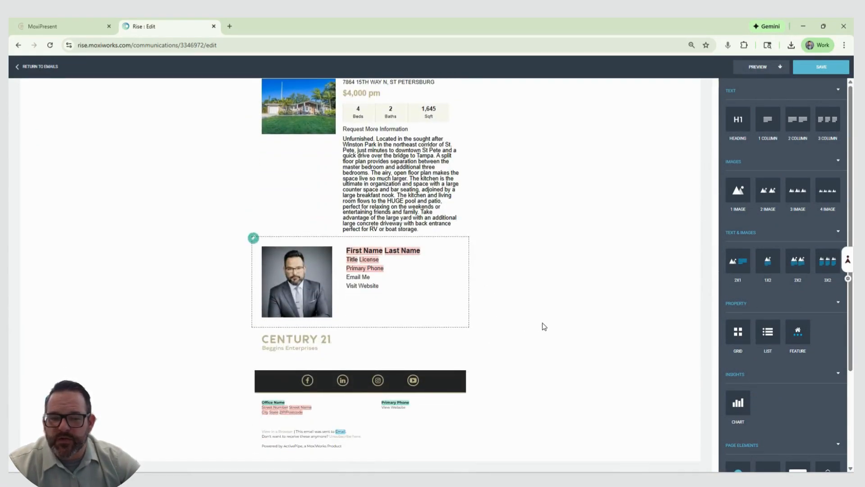
# Delete the property List block and insert a property Grid block under the "Featured Listings" heading
pyautogui.scroll(9, 543, 327)
pyautogui.scroll(3, 544, 327)
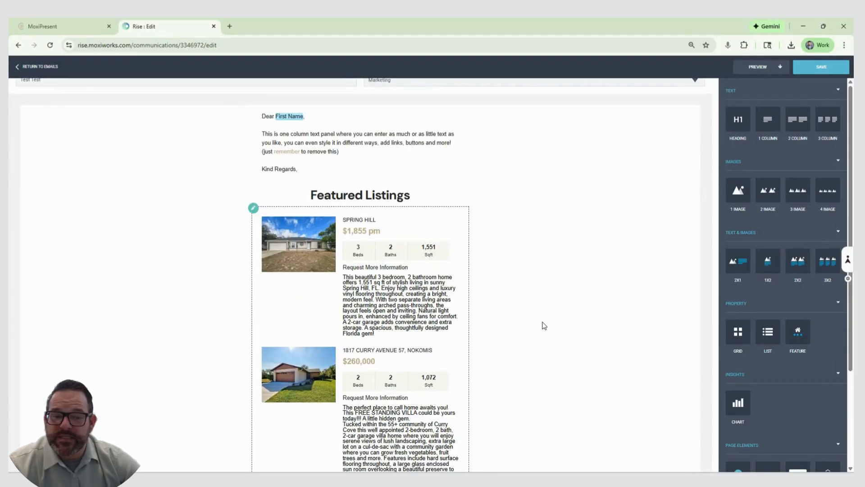
pyautogui.click(459, 203)
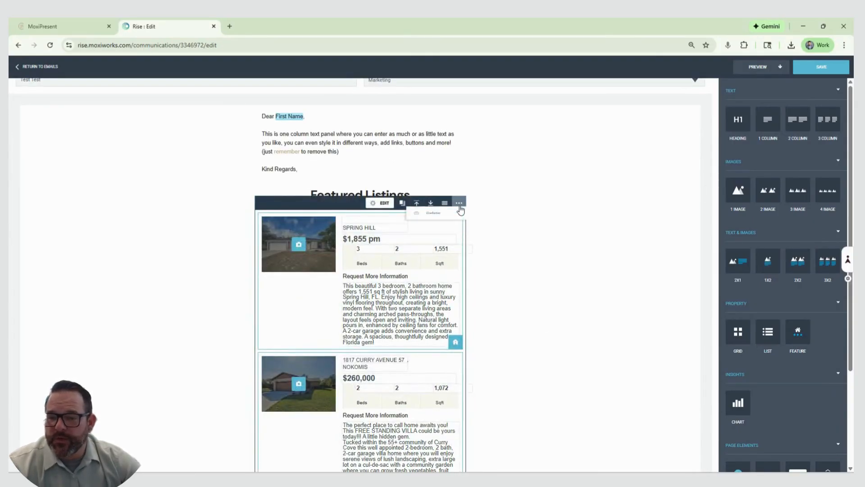
pyautogui.click(449, 224)
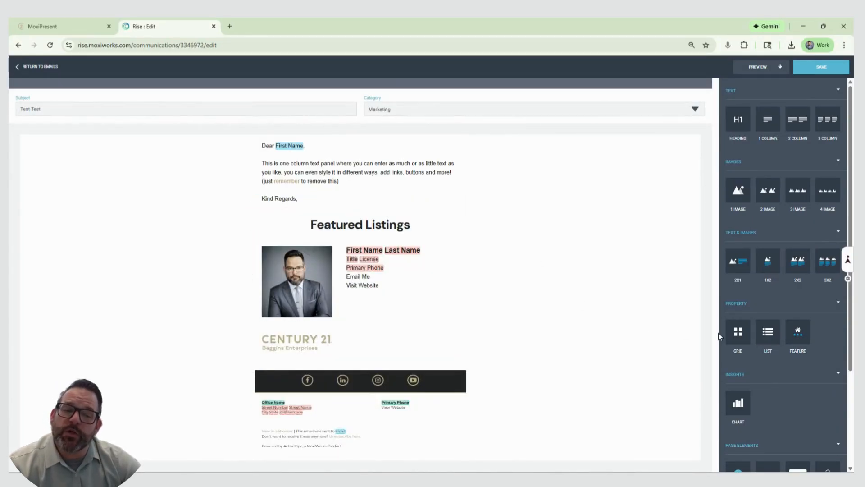
pyautogui.moveTo(737, 332); pyautogui.dragTo(361, 250)
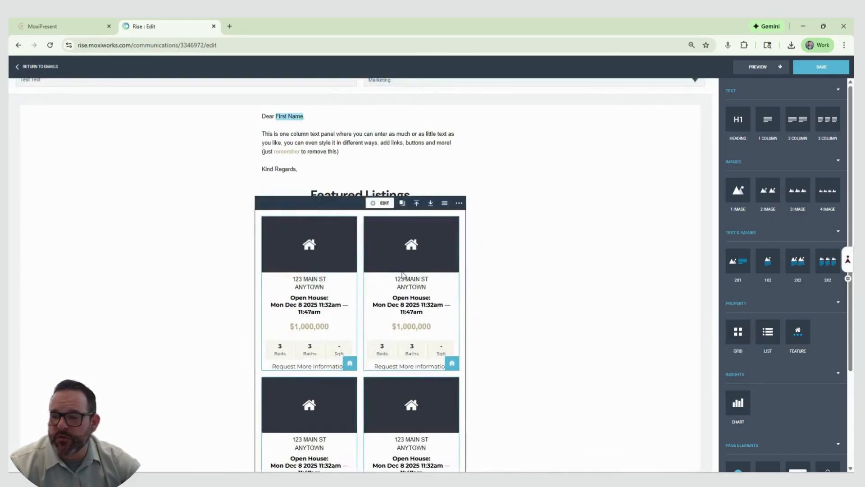
# Fill the two first-row slots of the property Grid block with the Spring Hill and Nokomis listings
pyautogui.scroll(-3, 340, 274)
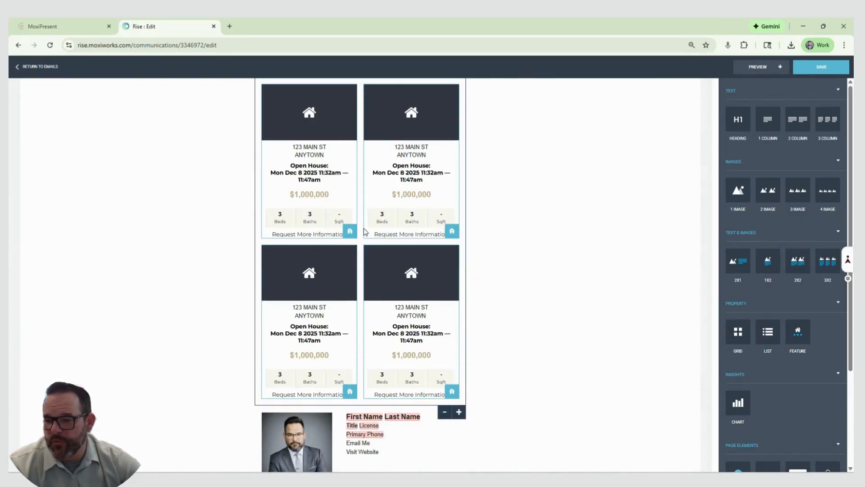
pyautogui.click(350, 232)
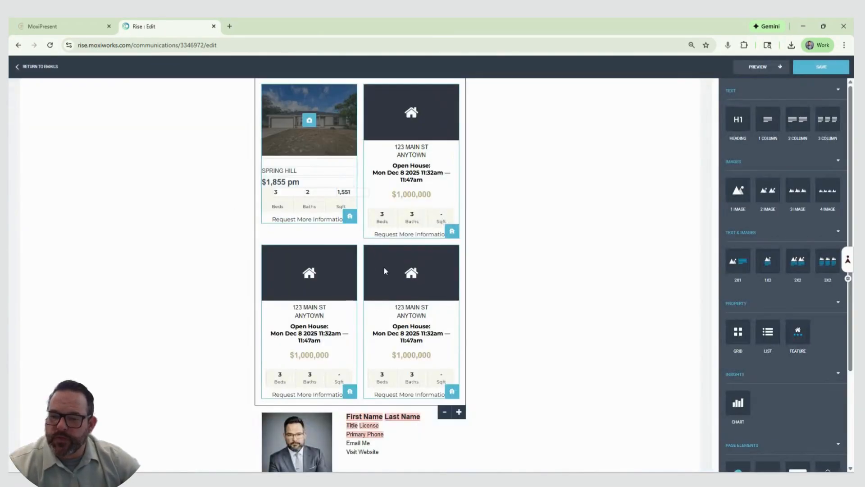
pyautogui.click(452, 232)
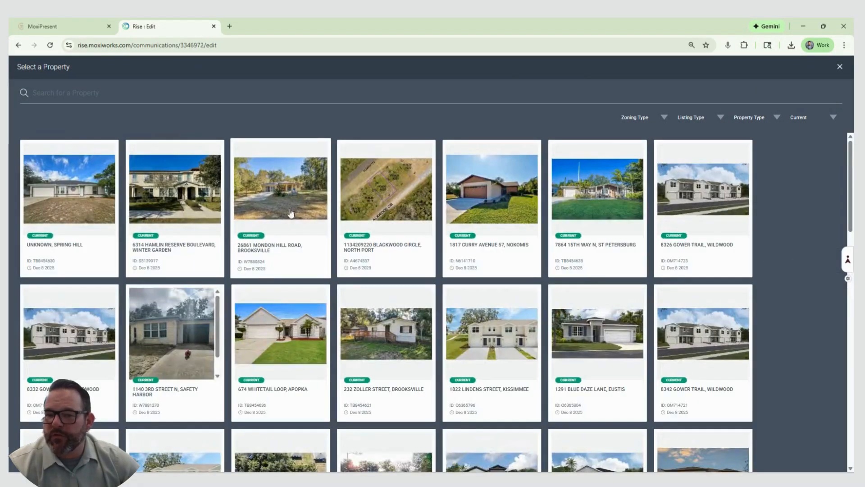
pyautogui.click(472, 202)
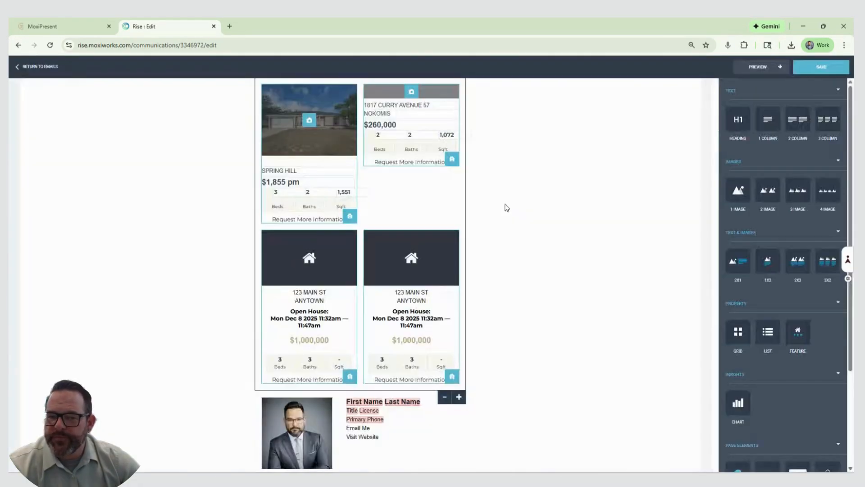
# Fill the second slot in the grid's second row with the Eustis listing and swap it for the Safety Harbor listing
pyautogui.click(451, 376)
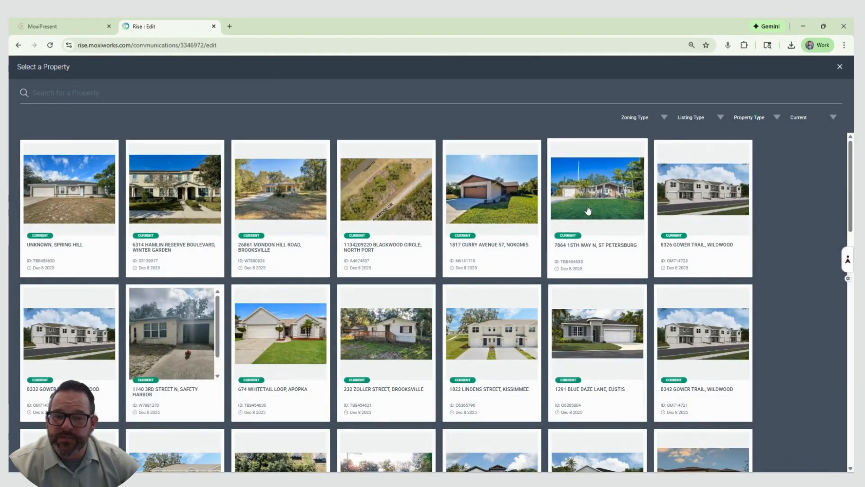
pyautogui.click(585, 325)
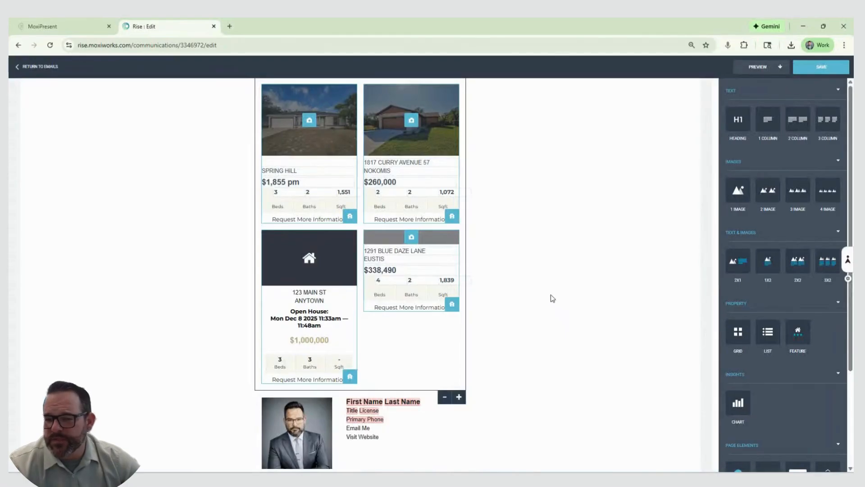
pyautogui.click(454, 360)
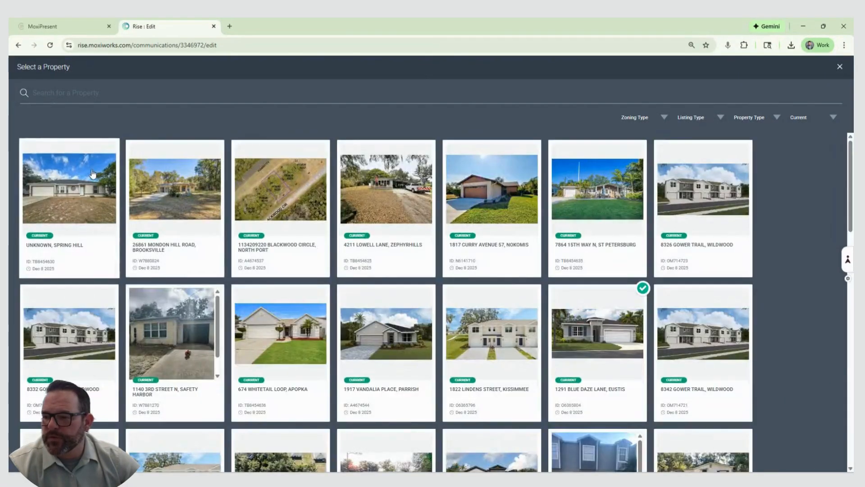
pyautogui.click(161, 331)
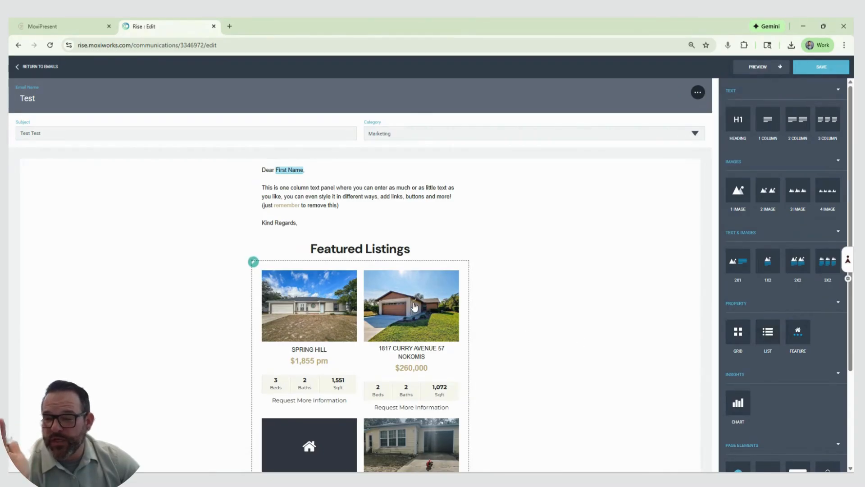
# View the available number-of-properties options in the property Grid block's layout settings and close them without changing anything
pyautogui.click(437, 266)
pyautogui.click(380, 260)
pyautogui.scroll(-3, 484, 321)
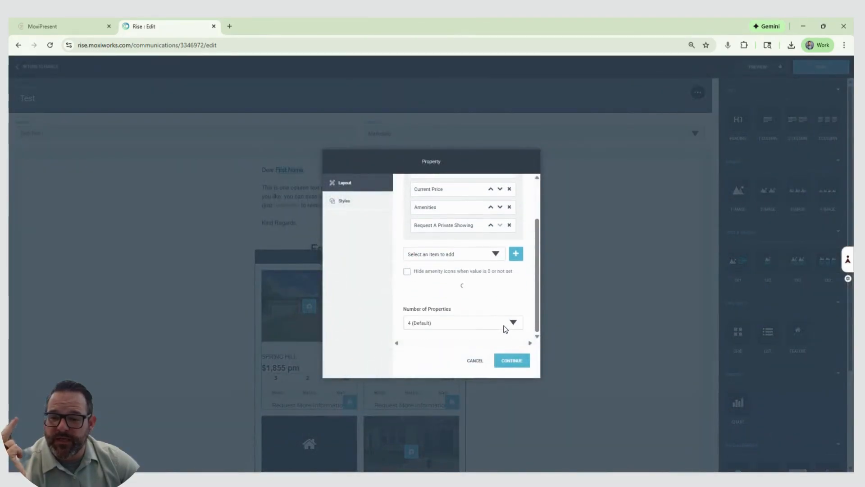
pyautogui.click(471, 323)
pyautogui.scroll(-3, 452, 309)
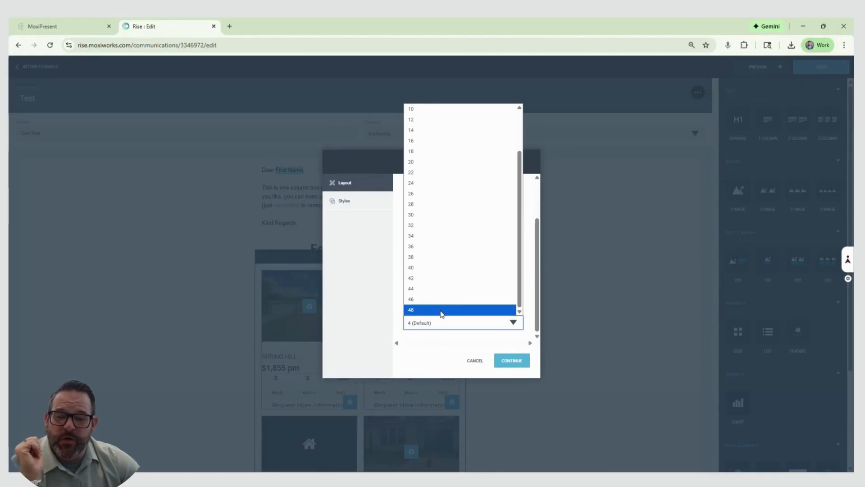
pyautogui.click(551, 246)
pyautogui.click(552, 246)
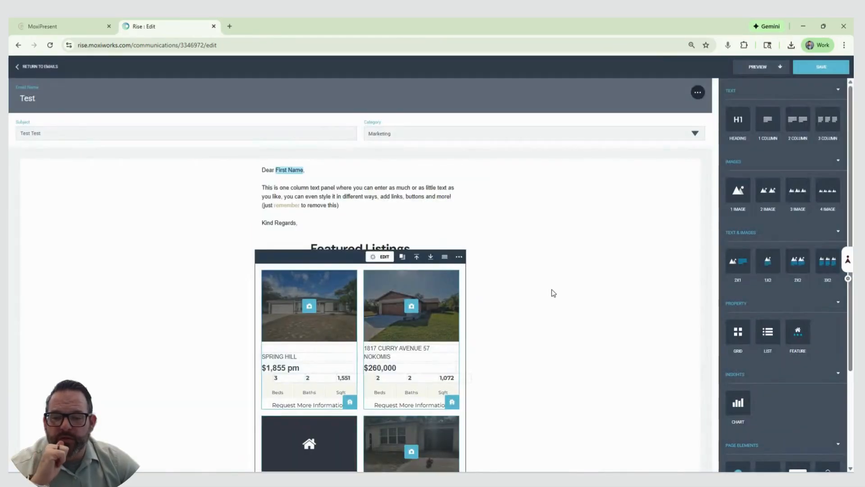
pyautogui.scroll(-7, 570, 300)
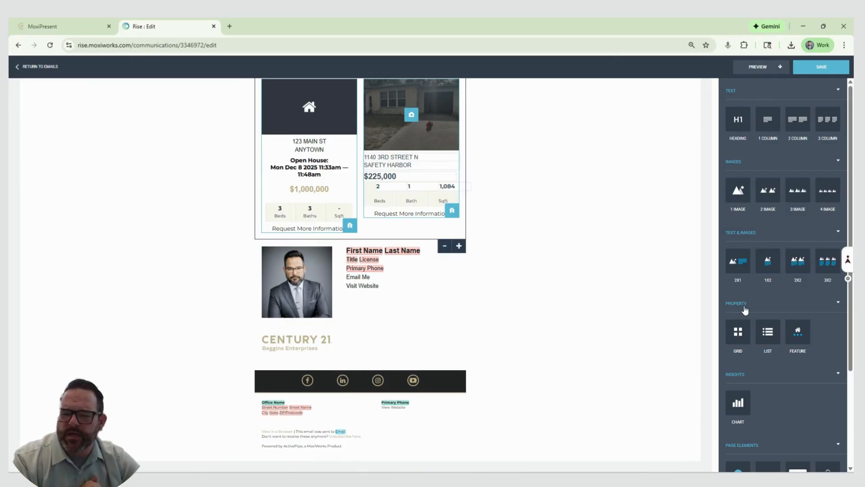
pyautogui.scroll(10, 613, 314)
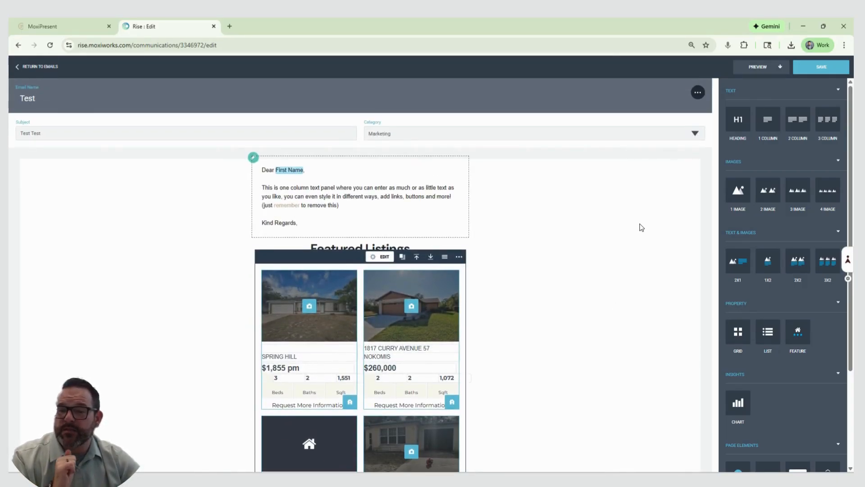